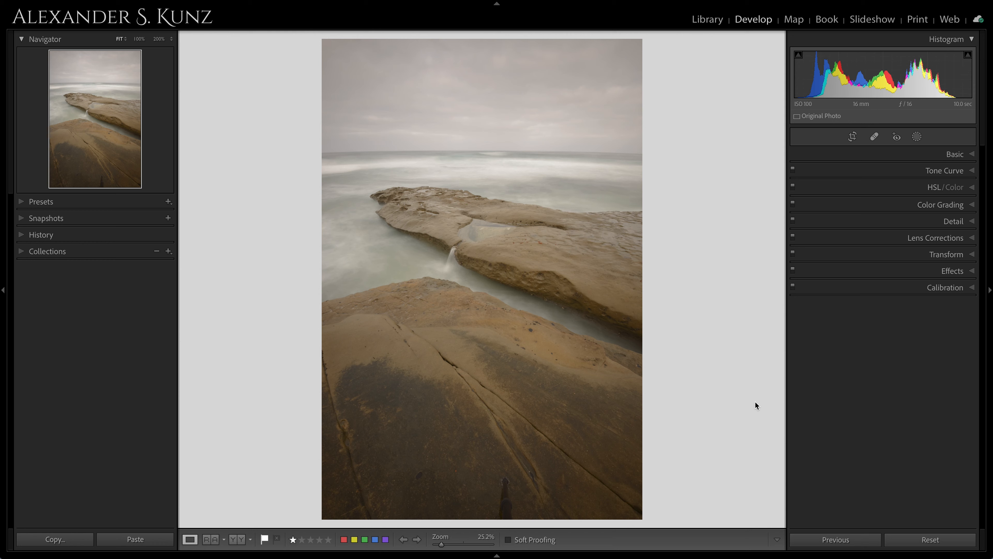
# Enable the lens profile corrections for the photo
pyautogui.click(932, 238)
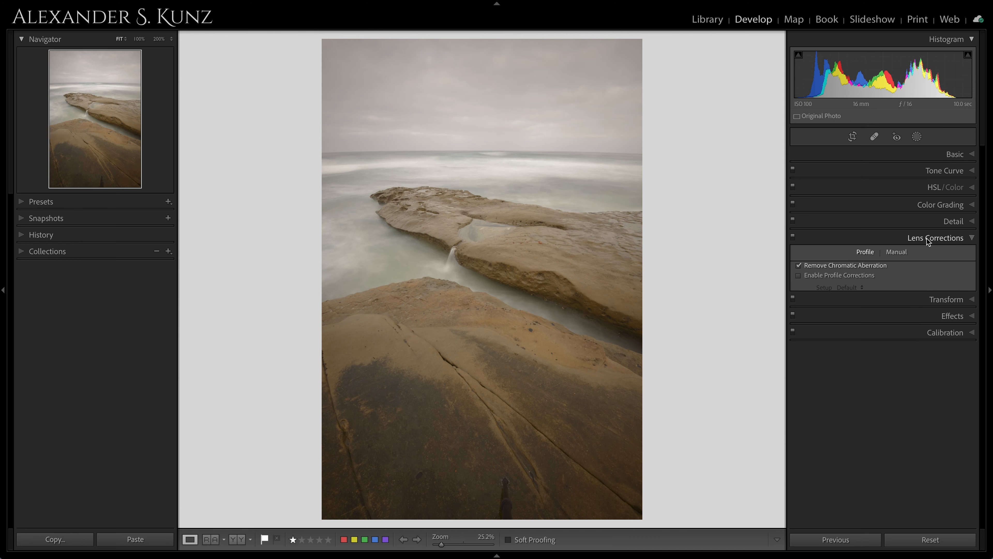
pyautogui.click(799, 276)
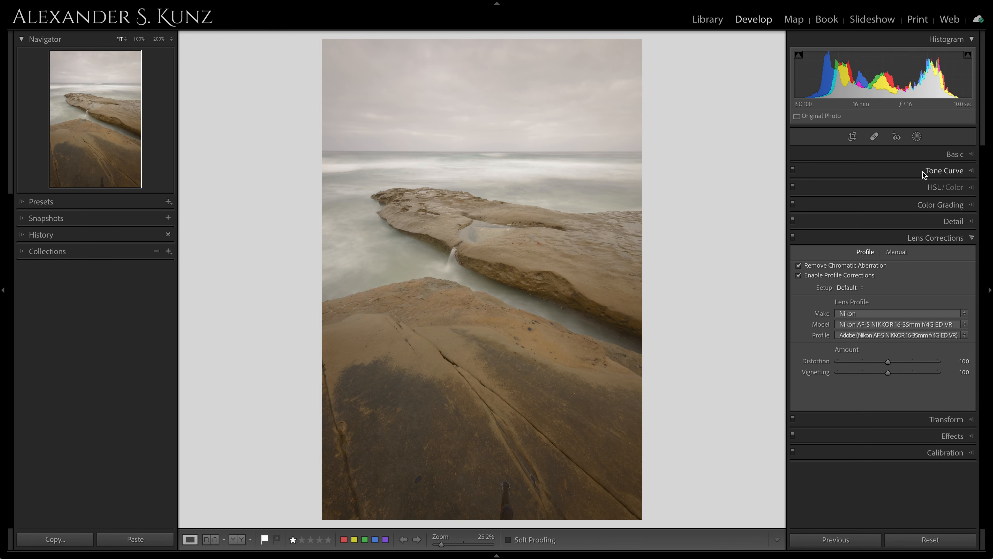
# Crop the photo to the 4 x 5 / 8 x 10 aspect ratio, trimming mostly the dark foreground rock and a little sky
pyautogui.click(853, 136)
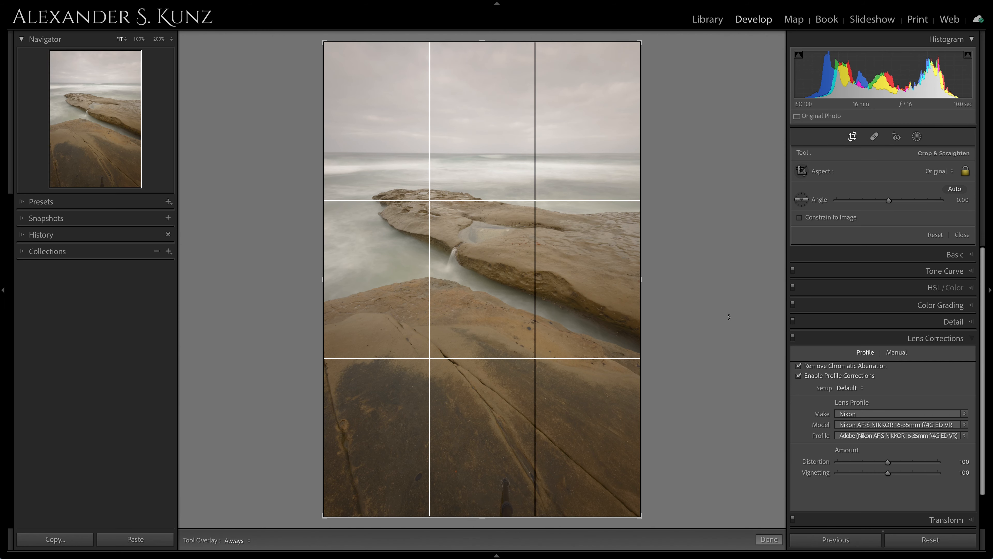
pyautogui.click(940, 173)
pyautogui.click(938, 231)
pyautogui.moveTo(555, 288); pyautogui.dragTo(556, 320)
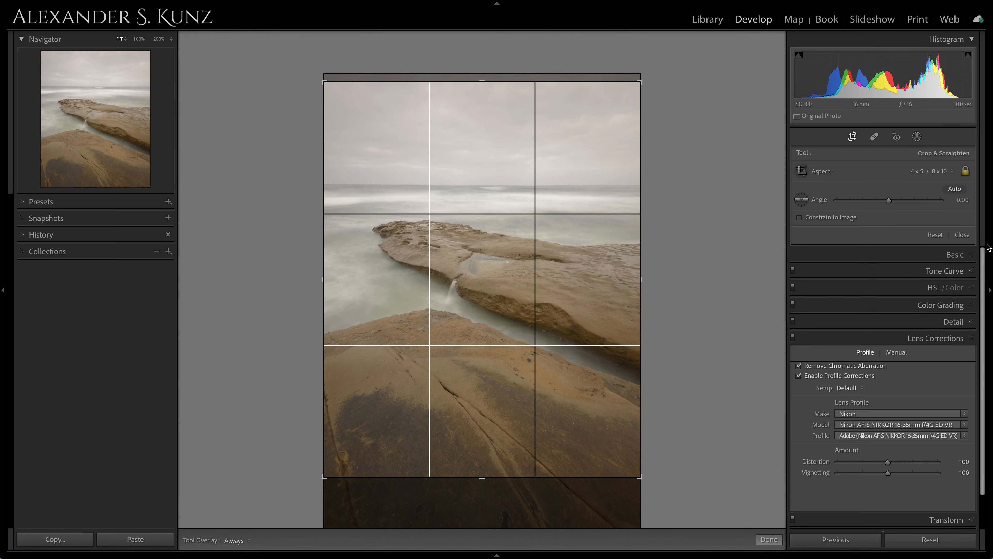
pyautogui.click(962, 234)
# Cool the whole photo's white balance to a temperature of 4,108 and lower the highlights to -41
pyautogui.hotkey('ctrl', '1')
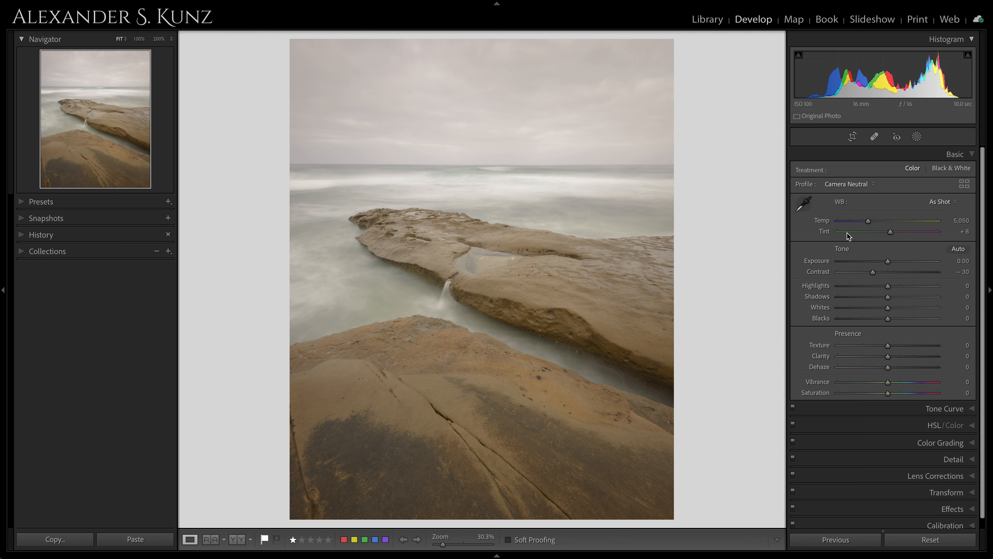
pyautogui.moveTo(869, 221); pyautogui.dragTo(858, 221)
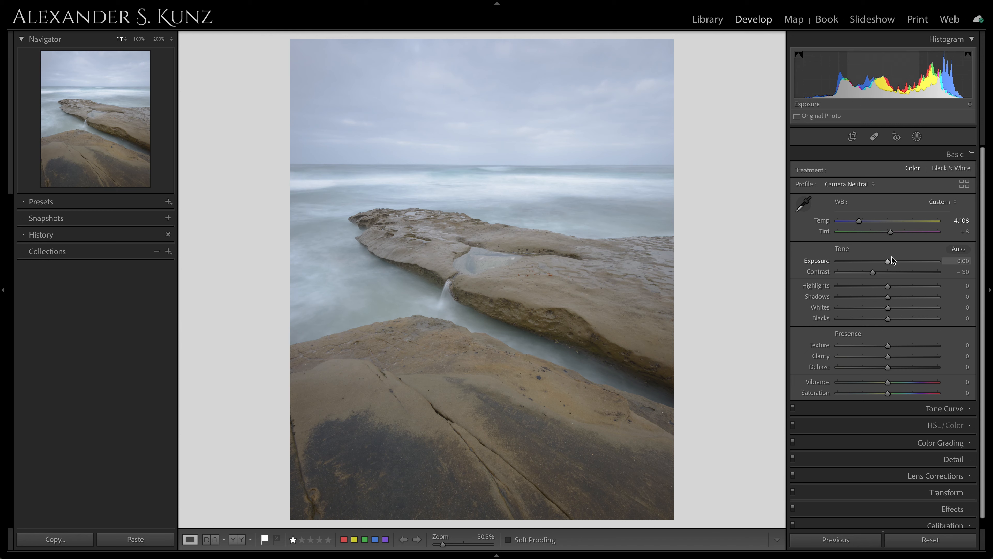
pyautogui.moveTo(888, 286); pyautogui.dragTo(867, 288)
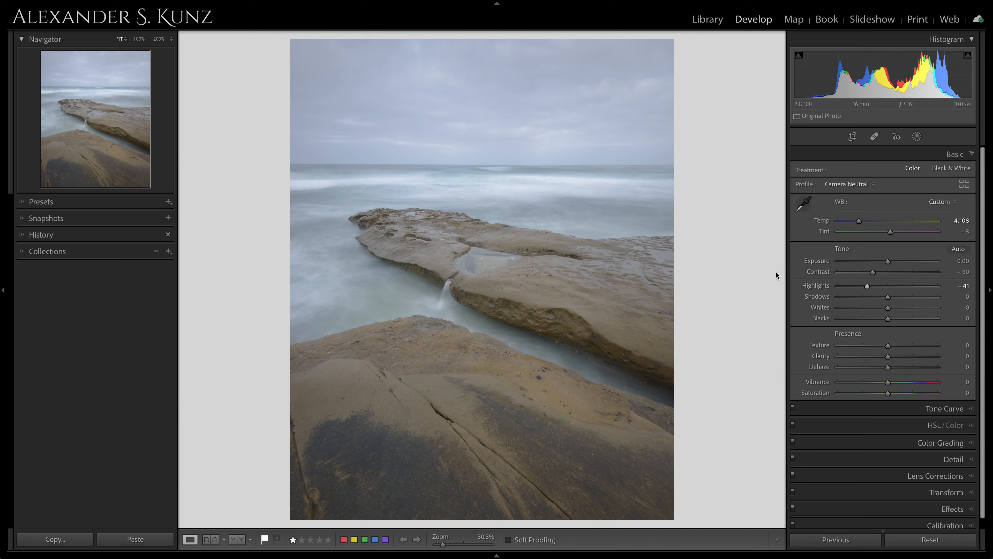
# Create a Color Range mask sampled from the foreground rock and reset its exposure to 0
pyautogui.click(918, 140)
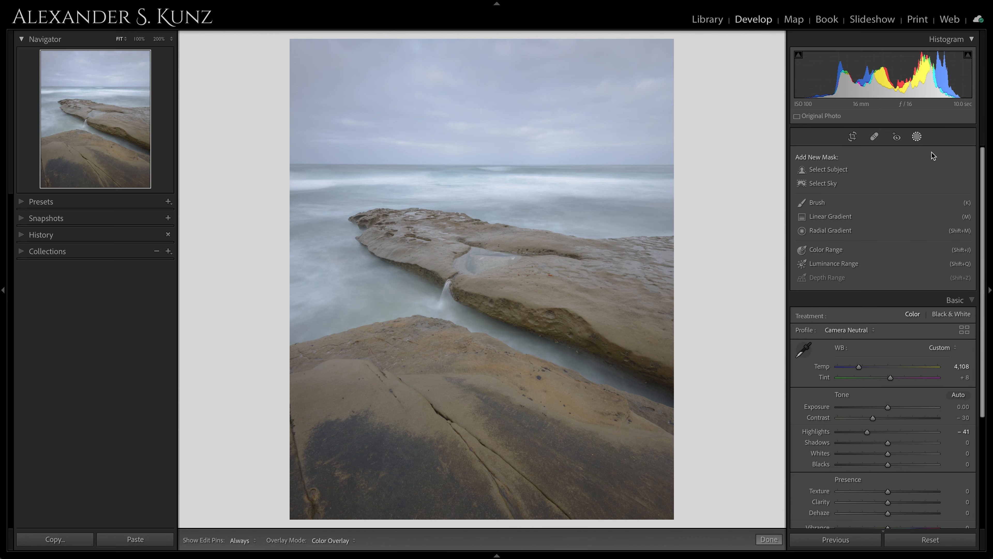
pyautogui.click(840, 248)
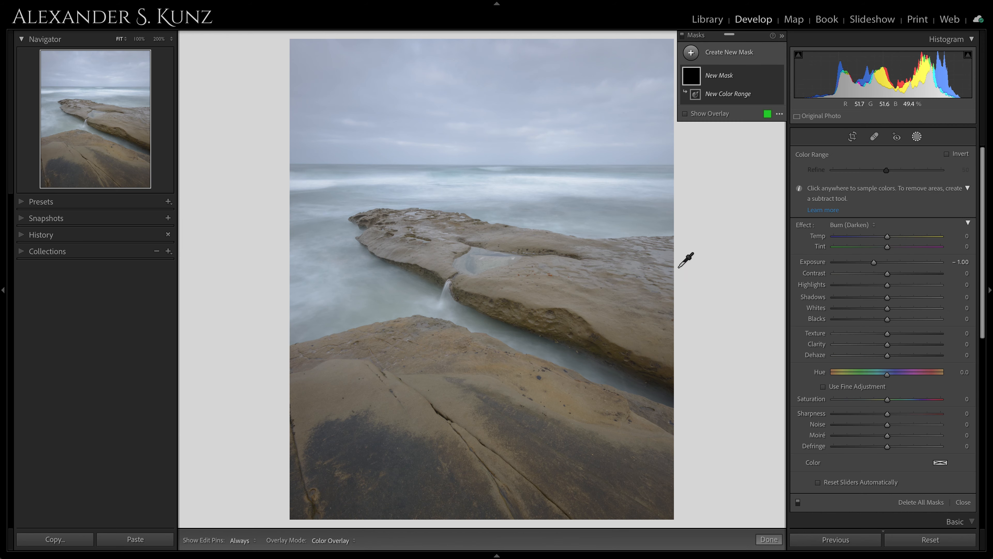
pyautogui.moveTo(347, 393); pyautogui.dragTo(362, 400)
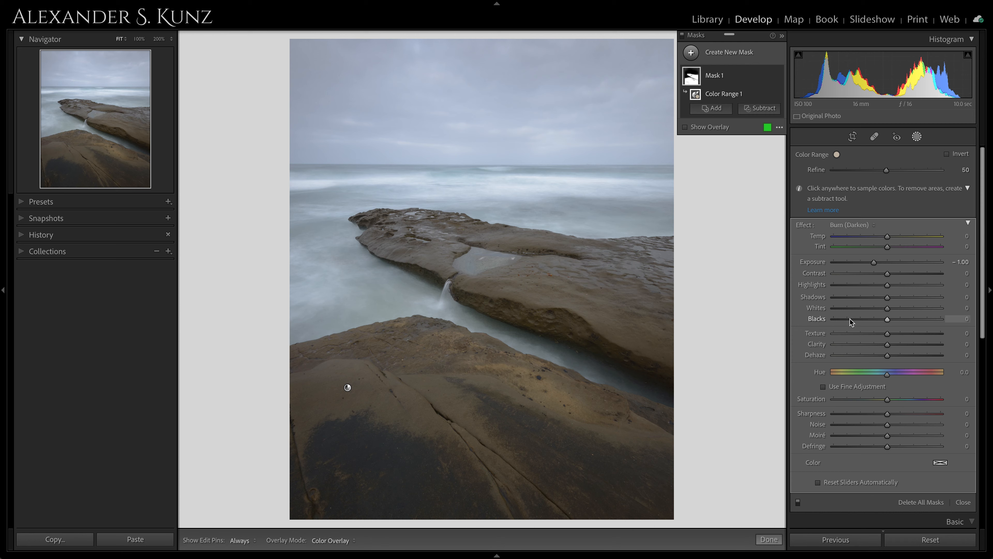
pyautogui.doubleClick(890, 261)
# Increase the opacity of the green mask overlay so the affected area is easier to judge
pyautogui.moveTo(692, 76)
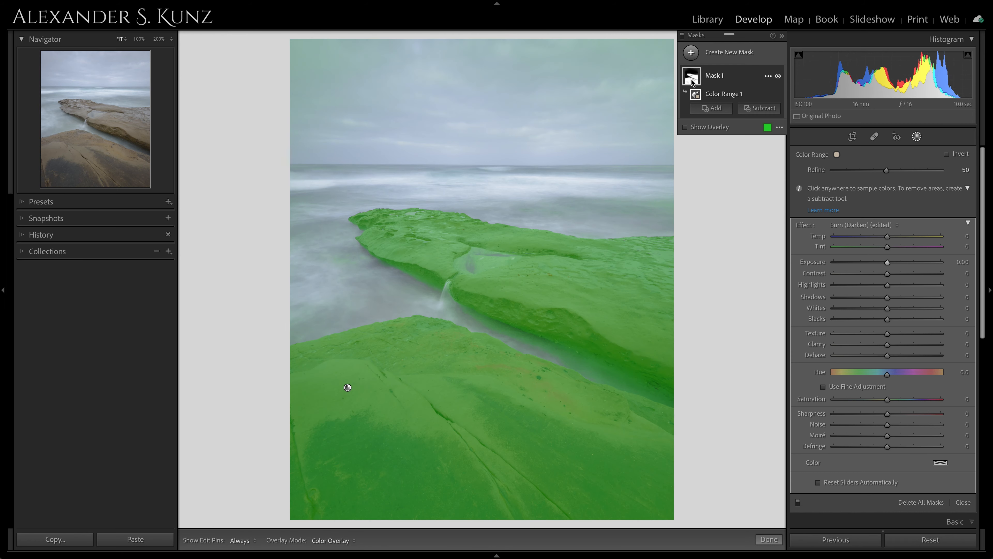
pyautogui.click(767, 126)
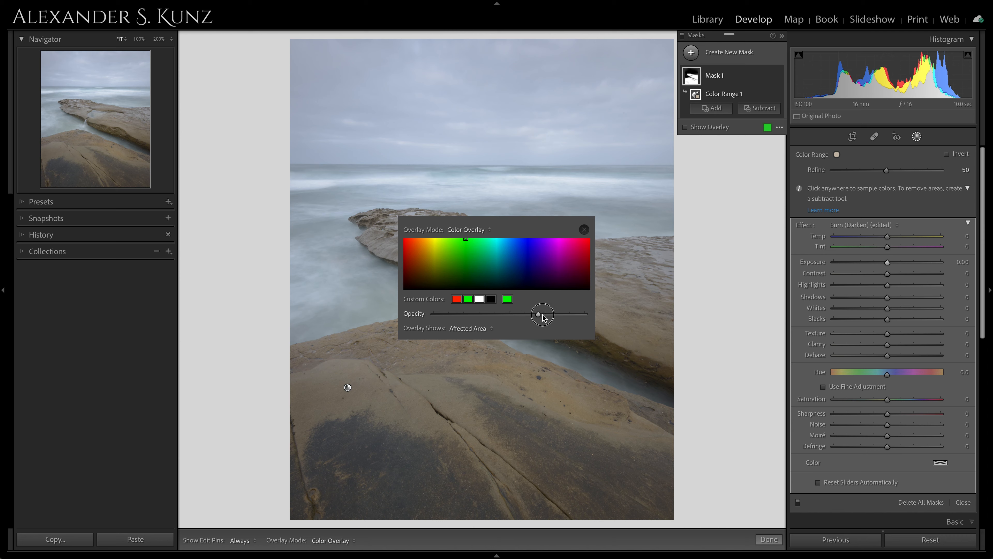
pyautogui.click(584, 230)
pyautogui.moveTo(696, 78)
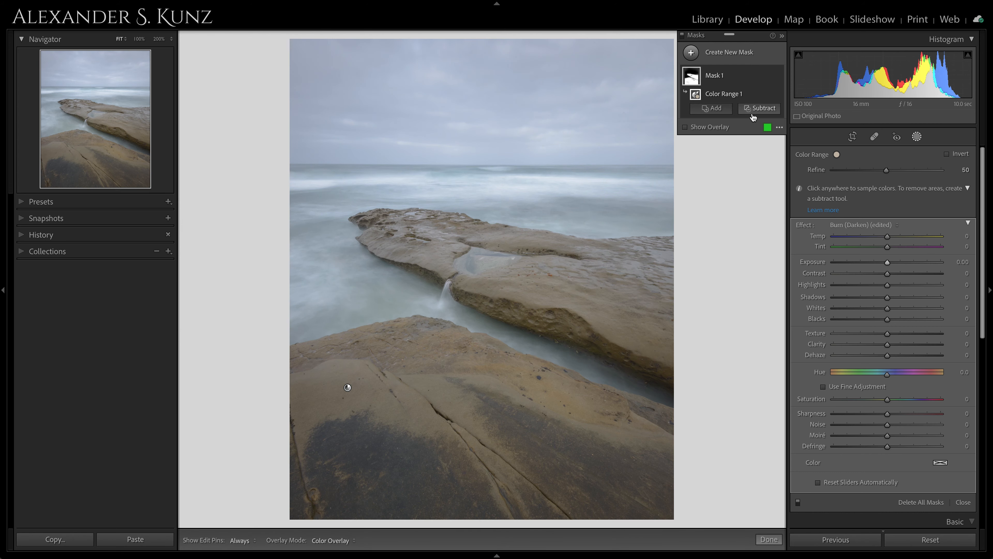
# Subtract a Color Range sampled from the water beside the middle rock and check the mask edge up close
pyautogui.click(758, 109)
pyautogui.click(762, 203)
pyautogui.click(340, 263)
pyautogui.press('z')
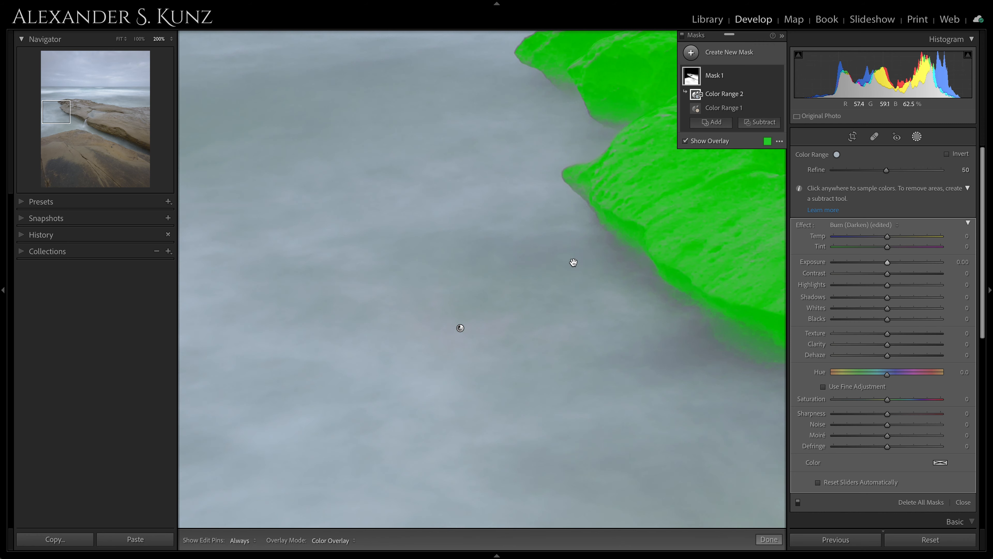
pyautogui.press('z')
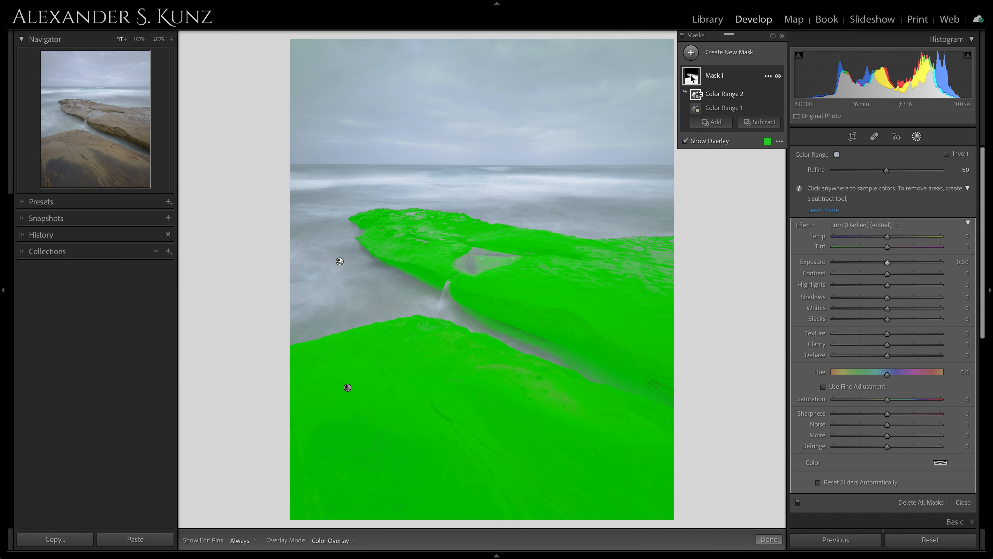
# Hide the mask overlay and subtract the sky from the rock mask with Select Sky
pyautogui.press('o')
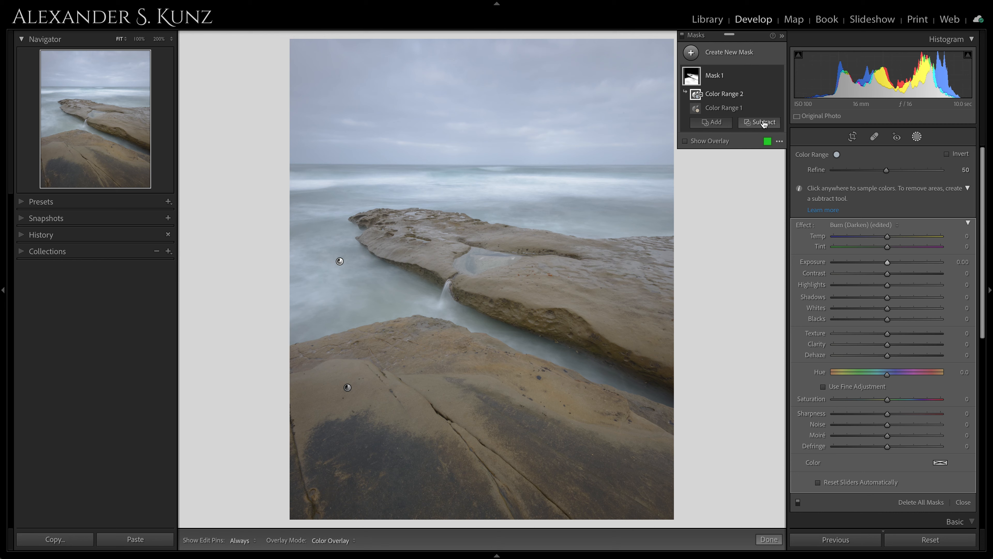
pyautogui.click(760, 122)
pyautogui.click(773, 164)
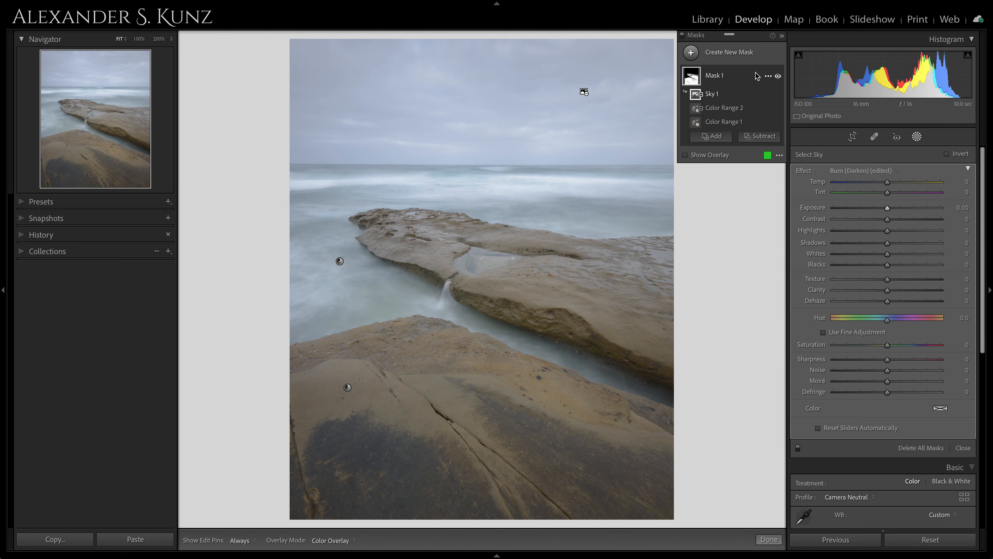
# Warm and brighten the masked rocks with Temp 19, Tint 9 and Whites 14, and finish masking
pyautogui.moveTo(889, 186); pyautogui.dragTo(898, 184)
pyautogui.moveTo(888, 193); pyautogui.dragTo(892, 193)
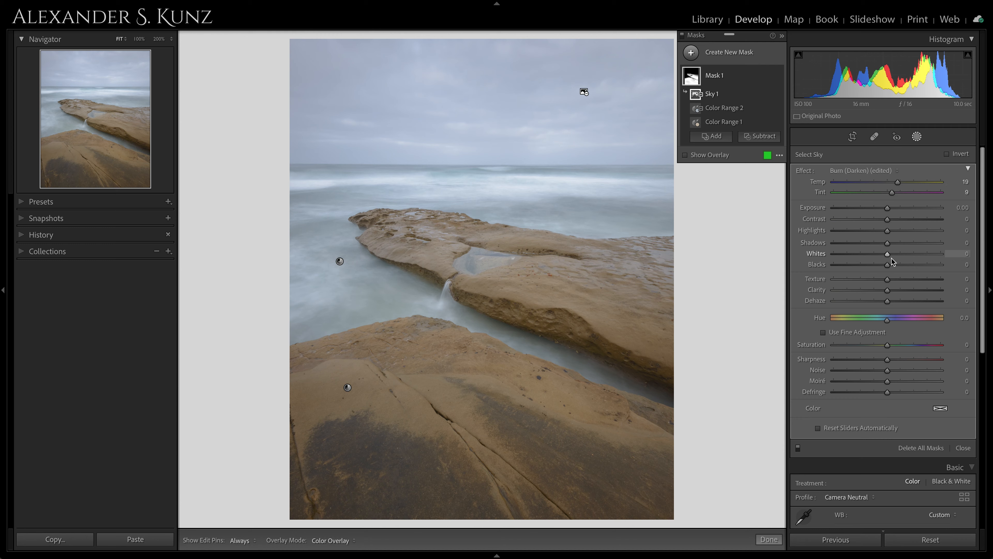
pyautogui.moveTo(888, 254); pyautogui.dragTo(897, 260)
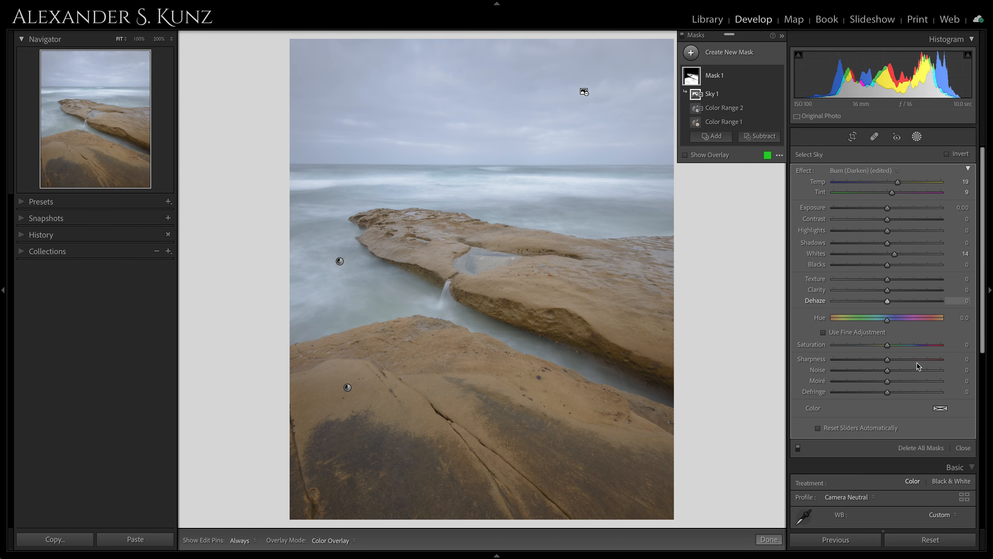
pyautogui.click(962, 448)
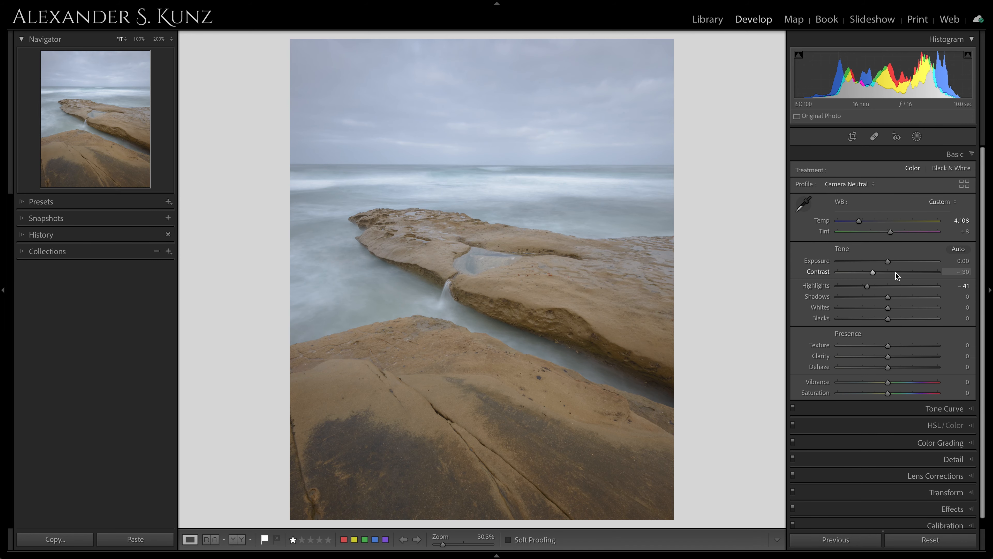
# Set the whole photo's contrast to +15
pyautogui.click(895, 272)
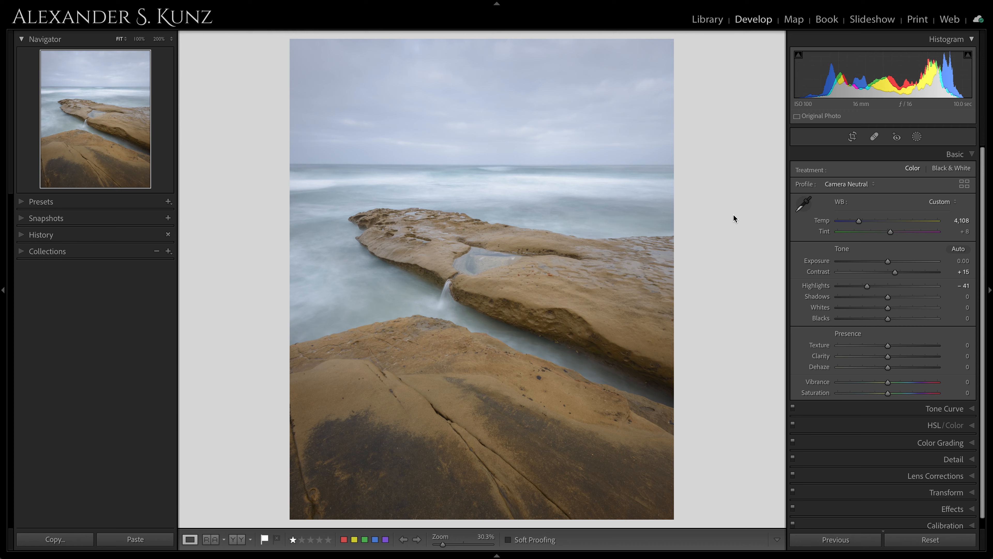
# Reopen the rock mask to review its adjustments and component pins, and close masking again
pyautogui.click(917, 137)
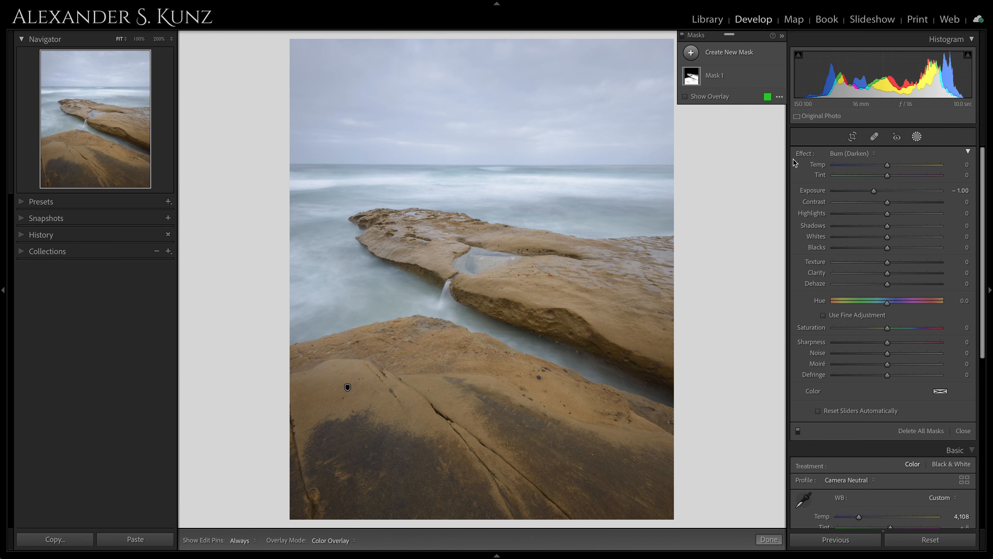
pyautogui.click(720, 80)
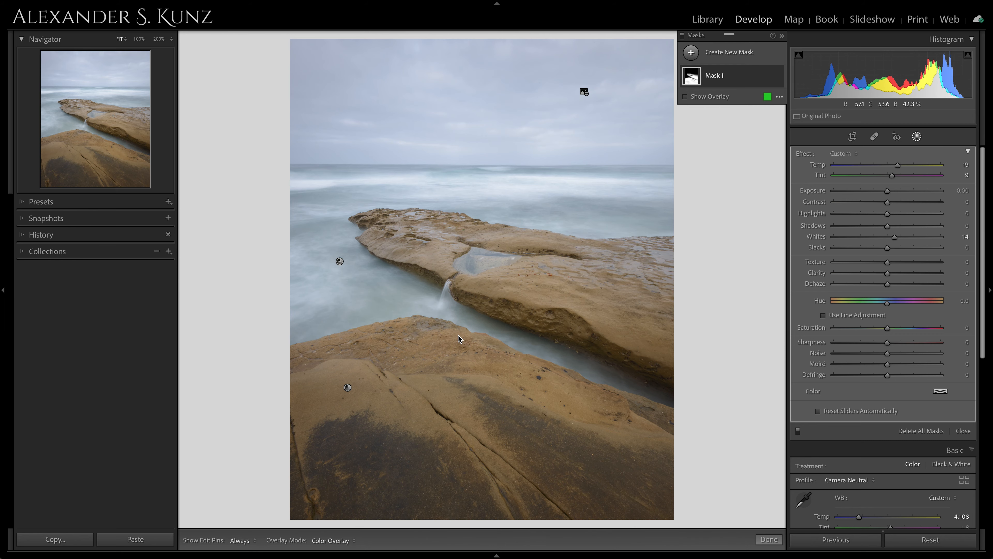
pyautogui.moveTo(348, 389)
pyautogui.click(963, 430)
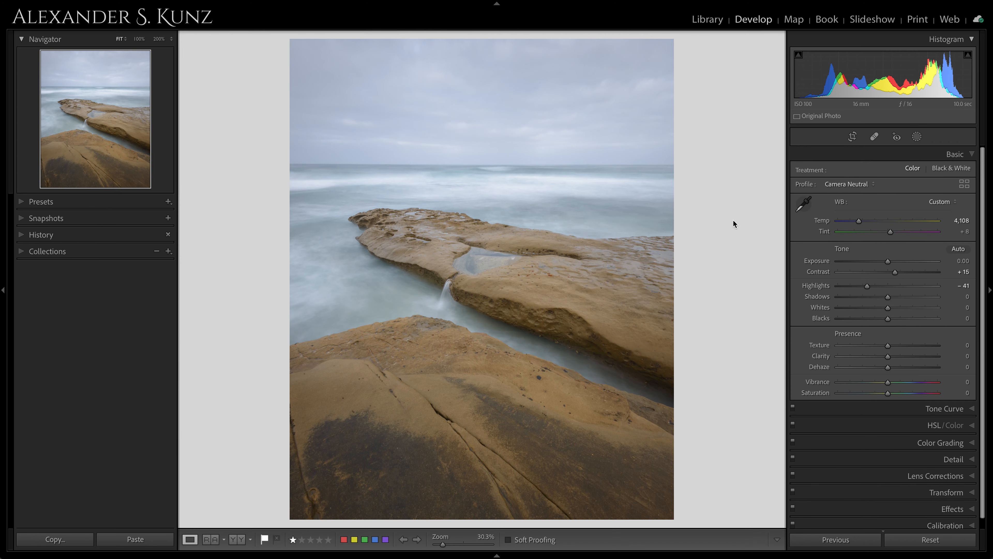